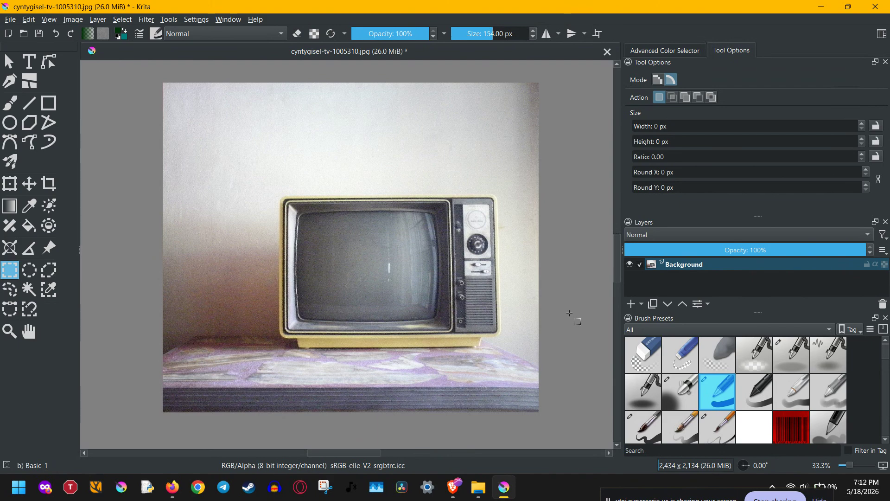
Select the Background layer, then hide it and show it again
{"action": "left_click", "coordinate": [735, 261]}
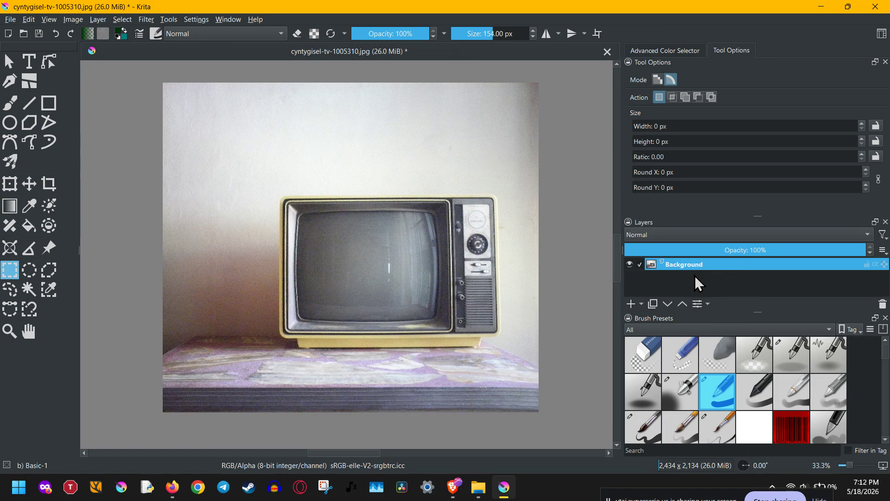
{"action": "left_click", "coordinate": [629, 263]}
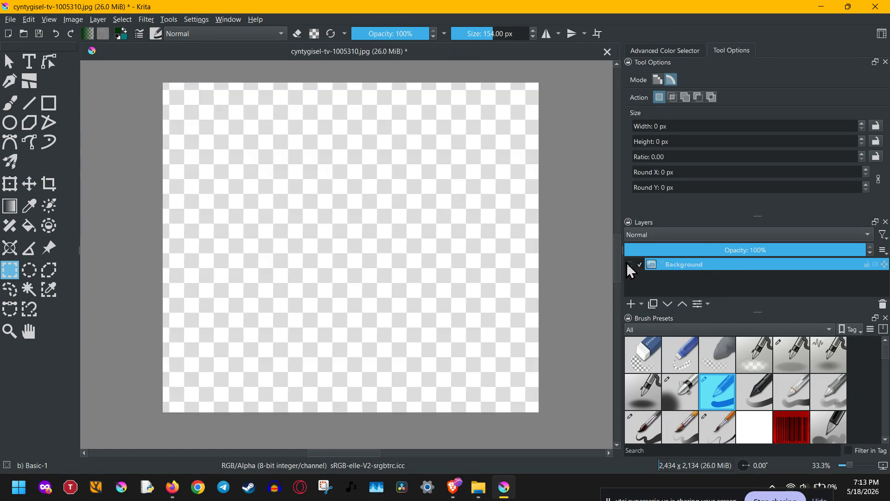
{"action": "left_click", "coordinate": [628, 263]}
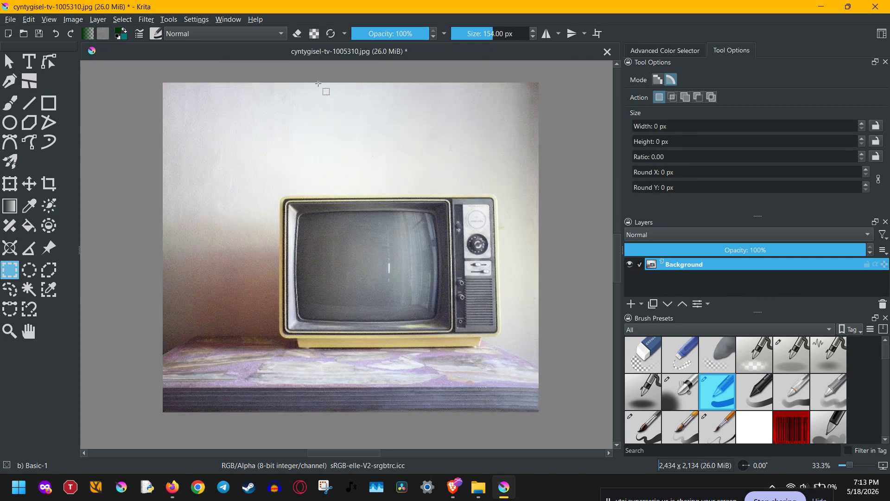
Preview a Levels filter on the Background layer with the input black point at 53 and the white point at 219
{"action": "left_click", "coordinate": [147, 19]}
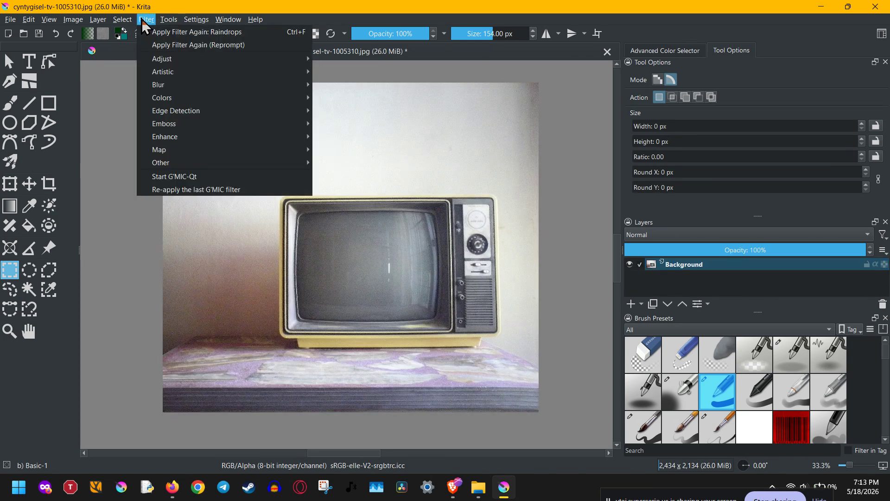
{"action": "mouse_move", "coordinate": [192, 60]}
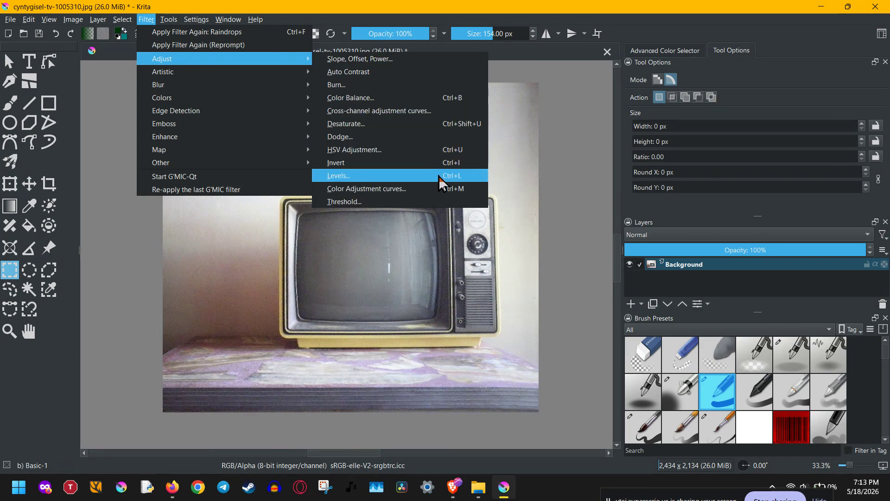
{"action": "left_click", "coordinate": [464, 178]}
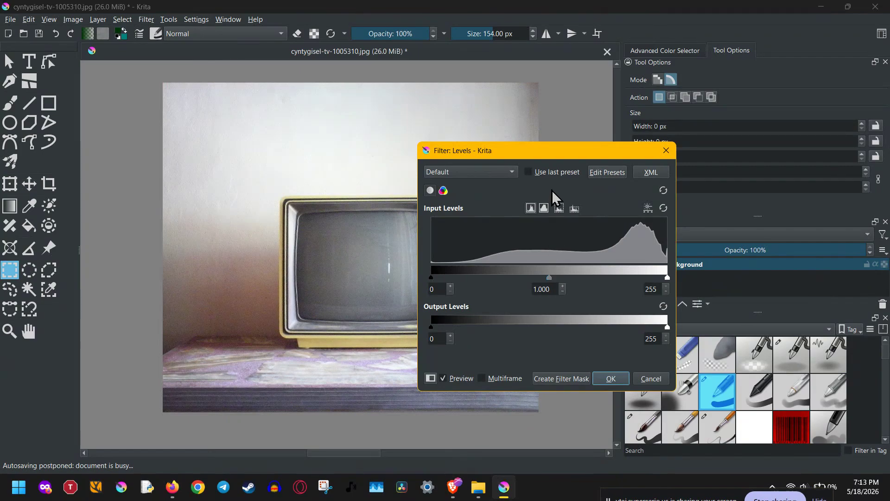
{"action": "left_click_drag", "start_coordinate": [557, 155], "coordinate": [721, 88]}
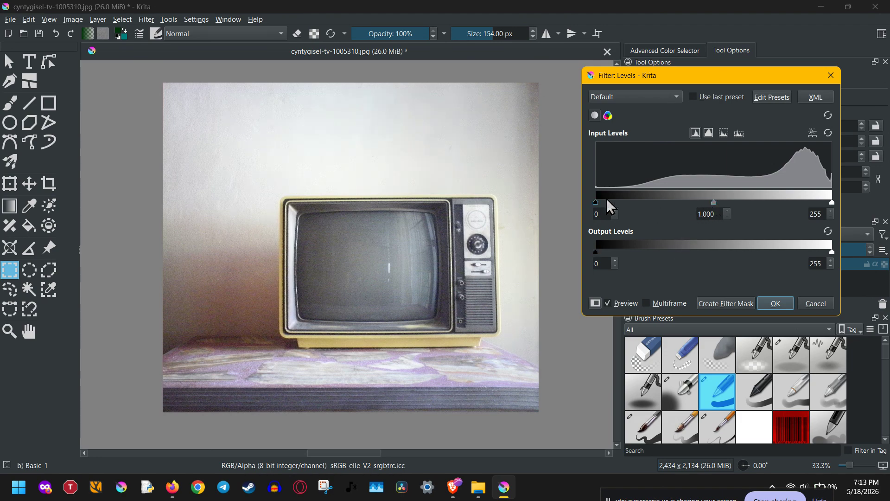
{"action": "left_click_drag", "start_coordinate": [595, 203], "coordinate": [645, 201]}
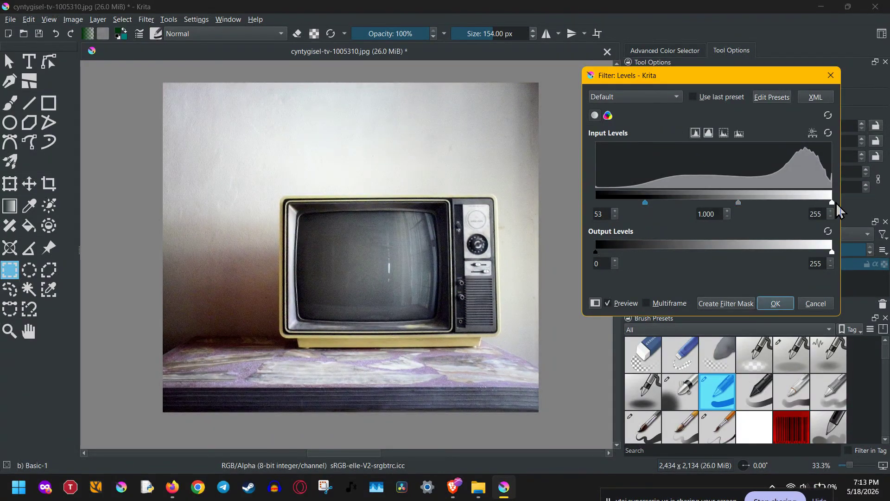
{"action": "left_click_drag", "start_coordinate": [833, 203], "coordinate": [799, 203]}
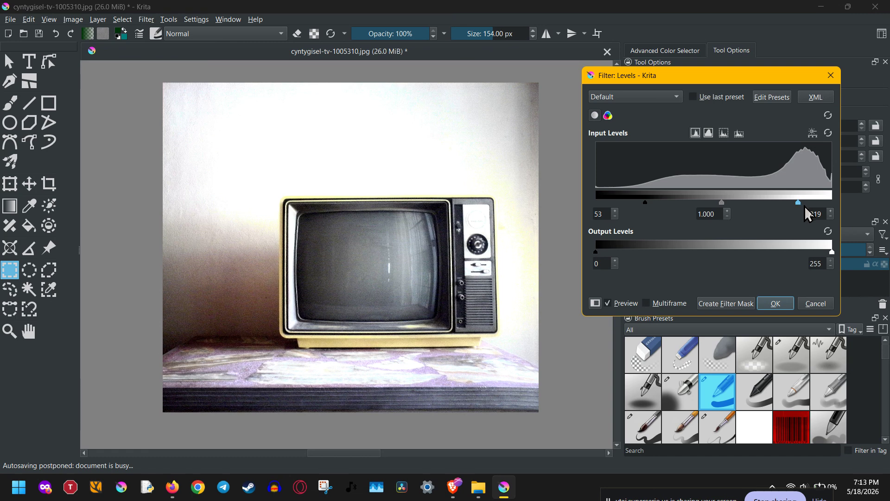
Try a Levels midtone value of 1.614 with the input black point at 0, and discard the filter
{"action": "left_click", "coordinate": [722, 203]}
{"action": "left_click_drag", "start_coordinate": [722, 206], "coordinate": [697, 206]}
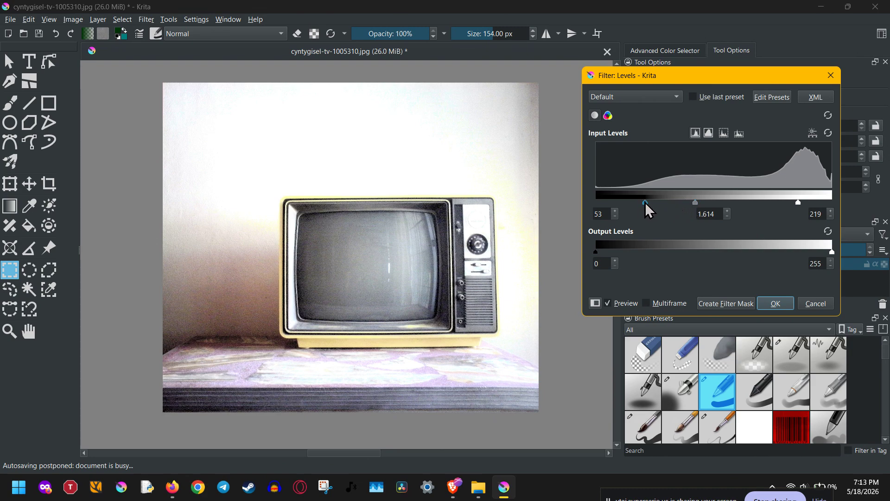
{"action": "left_click_drag", "start_coordinate": [645, 202], "coordinate": [582, 204]}
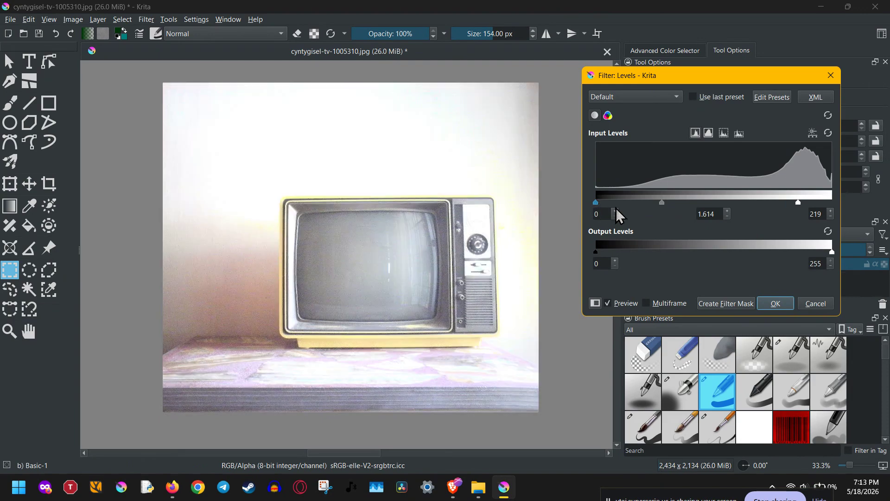
{"action": "left_click", "coordinate": [817, 303]}
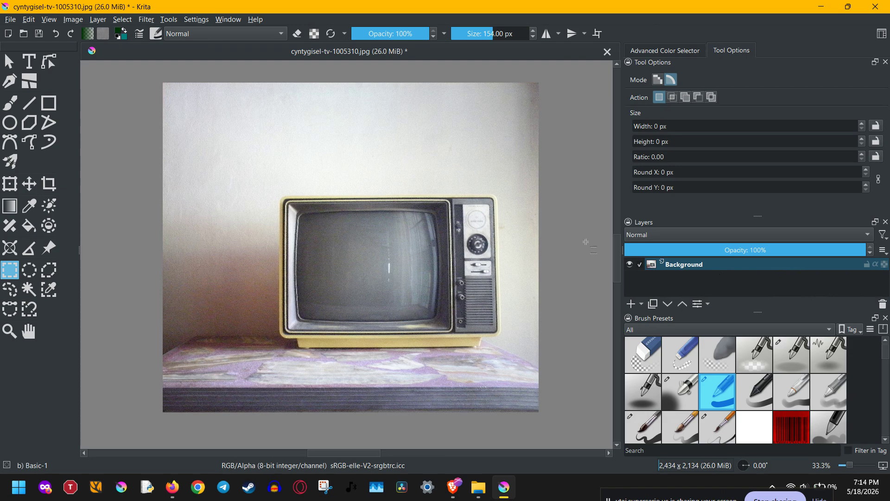
Open the Color Adjustment curves filter for the Background layer, view the Alpha channel, and return to the RGB channel
{"action": "left_click", "coordinate": [144, 20]}
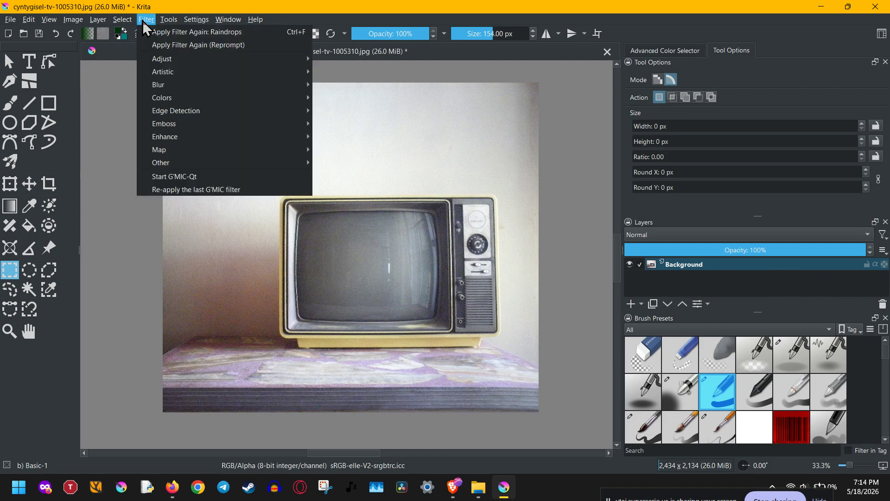
{"action": "mouse_move", "coordinate": [157, 59]}
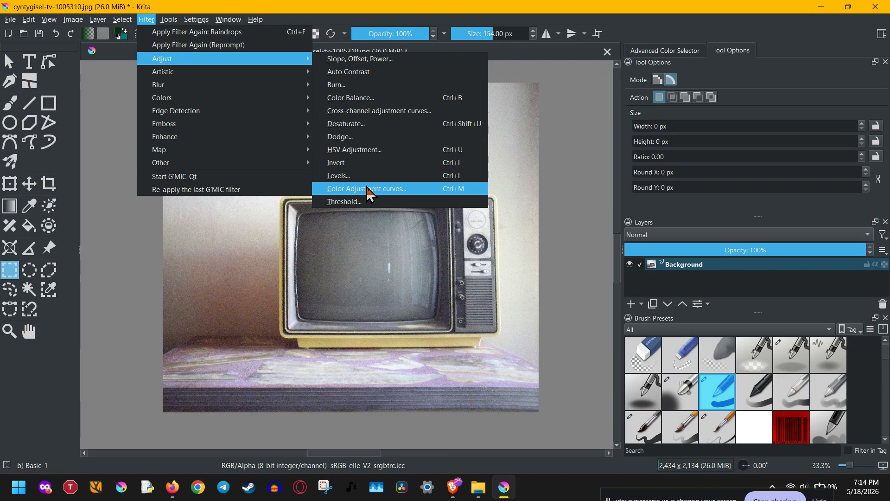
{"action": "left_click", "coordinate": [471, 190]}
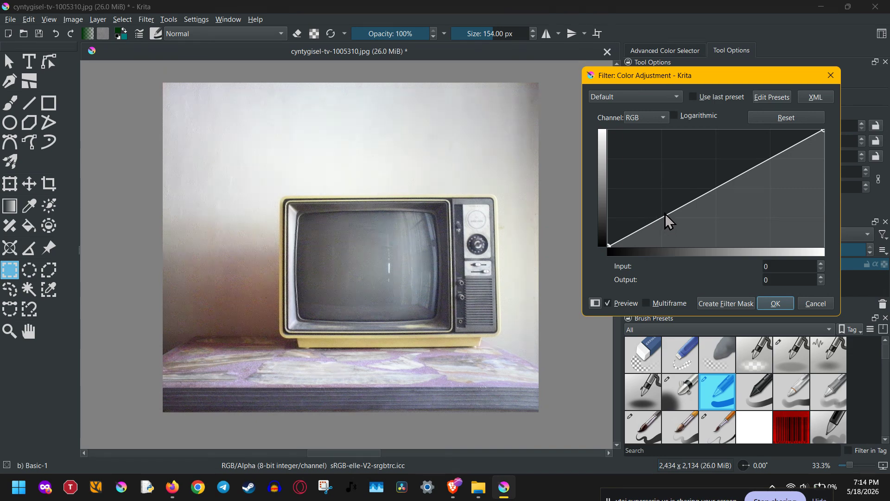
{"action": "left_click", "coordinate": [668, 116]}
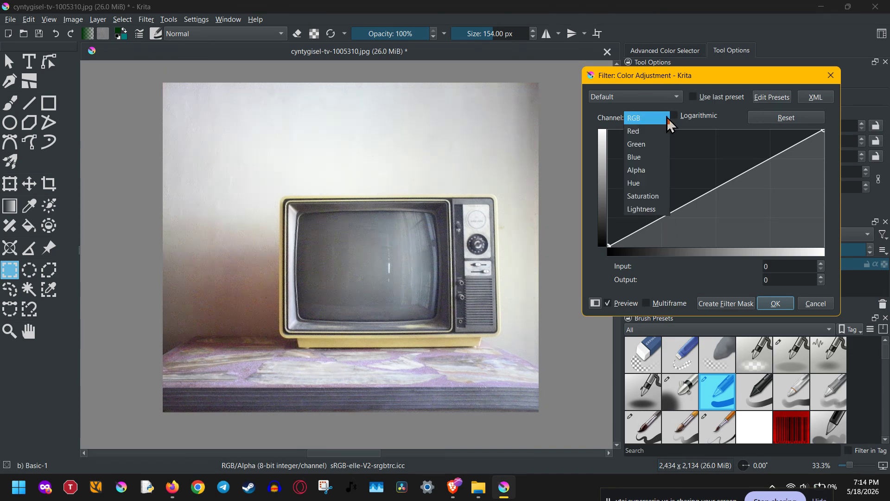
{"action": "left_click", "coordinate": [646, 169]}
{"action": "left_click", "coordinate": [642, 120]}
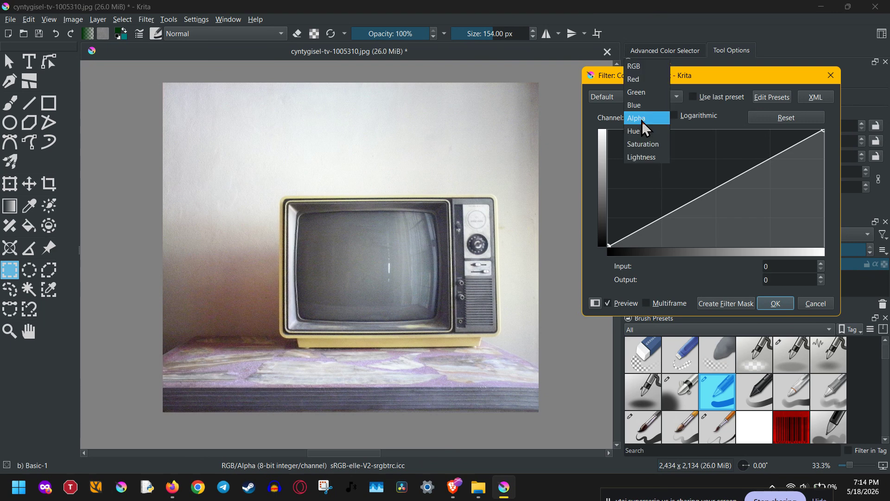
{"action": "left_click", "coordinate": [651, 67]}
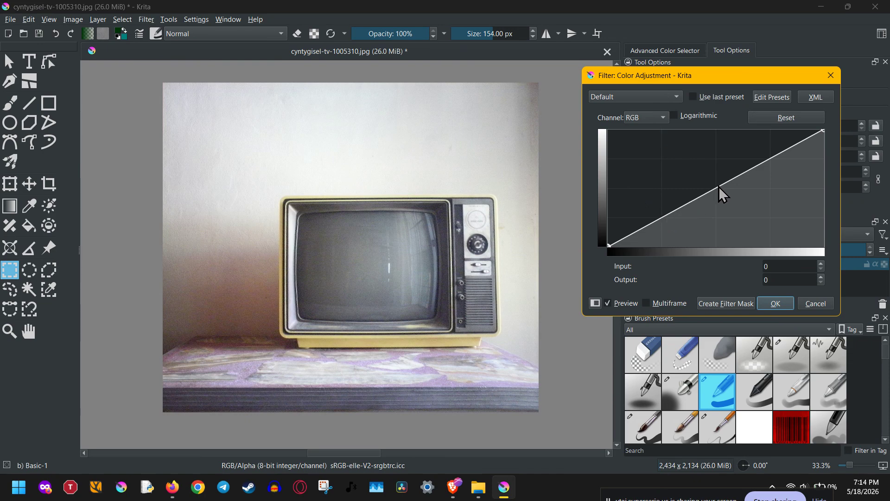
Try brightening with an RGB curve midpoint at input 125, output 178, and bring it back to input 130, output 127
{"action": "left_click_drag", "start_coordinate": [717, 186], "coordinate": [713, 165]}
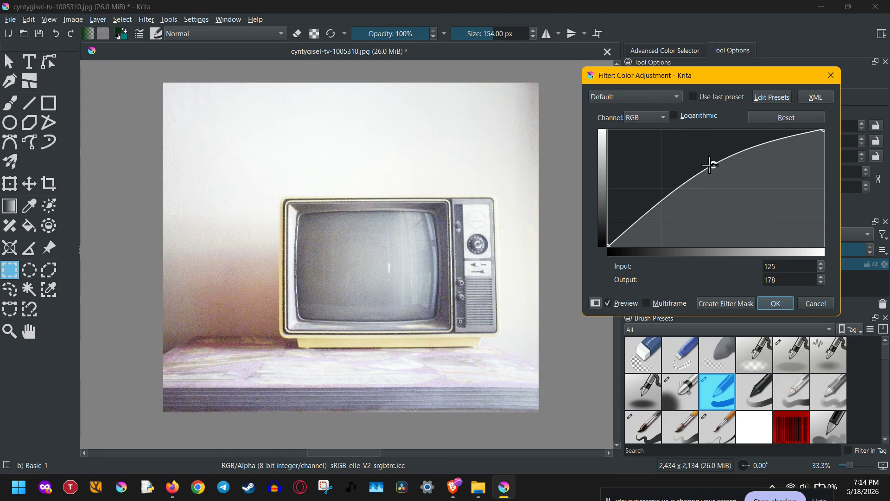
{"action": "left_click_drag", "start_coordinate": [710, 166], "coordinate": [715, 188]}
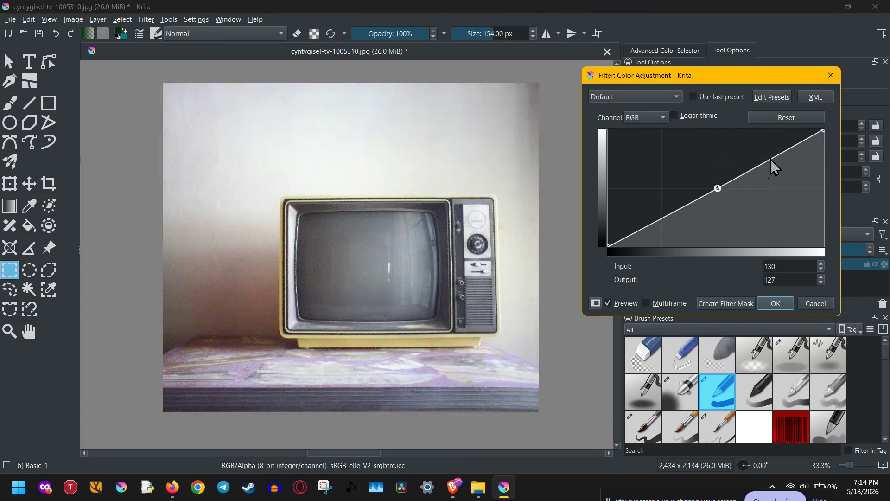
Shape the RGB curve into an S with points at input 192, output 227 and input 64, output 31, removing the middle point
{"action": "left_click_drag", "start_coordinate": [771, 160], "coordinate": [770, 142]}
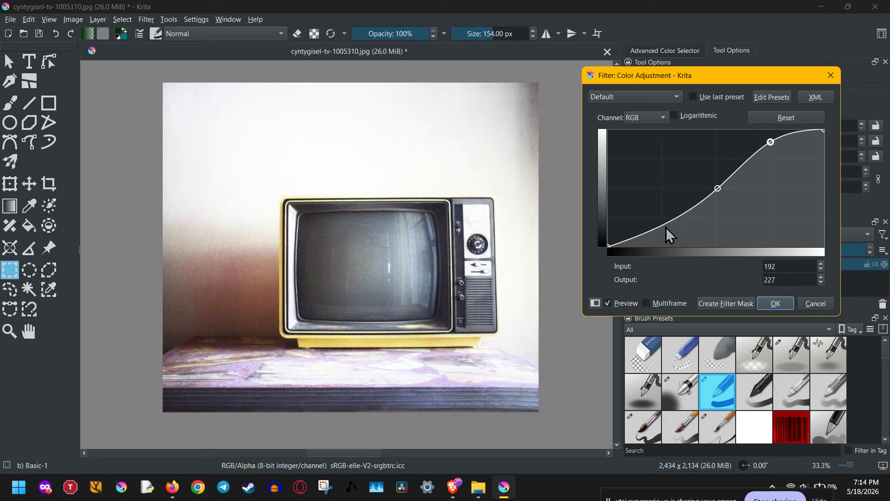
{"action": "left_click_drag", "start_coordinate": [662, 226], "coordinate": [662, 234]}
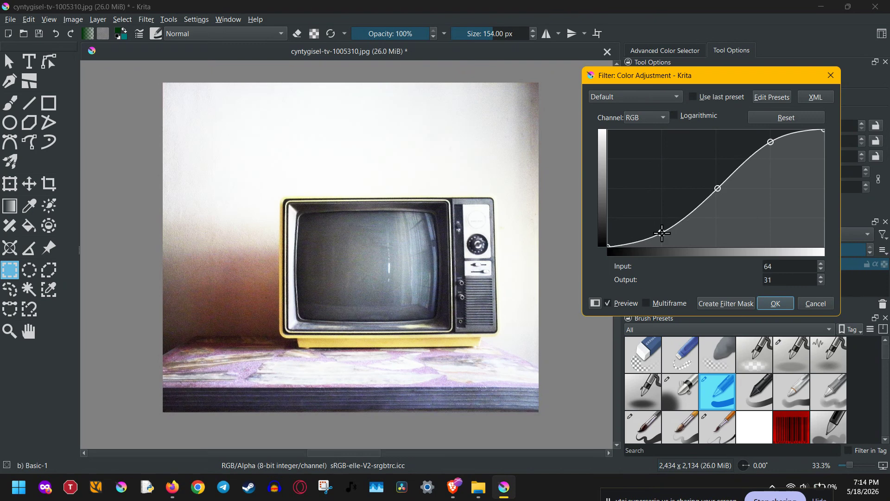
{"action": "left_click", "coordinate": [717, 189]}
{"action": "key", "text": "Delete"}
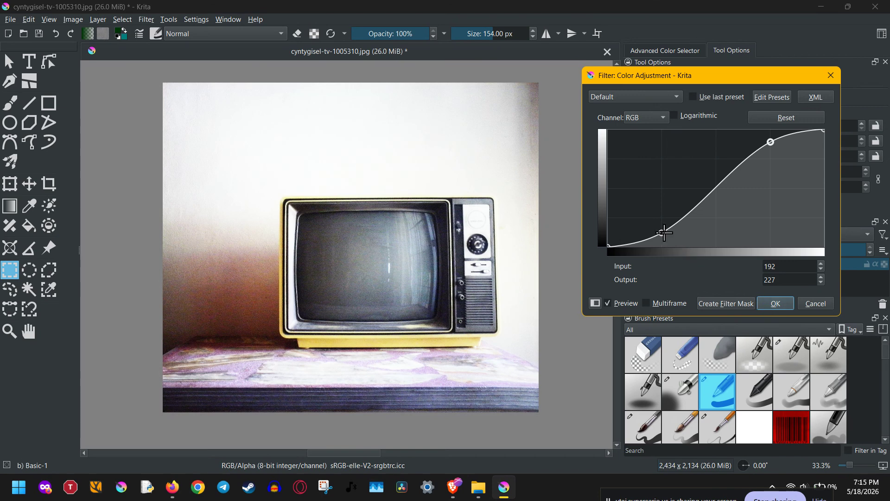
Soften the S-curve to points at input 190, output 193 and input 64, output 45, and create a filter mask from it
{"action": "left_click_drag", "start_coordinate": [664, 232], "coordinate": [661, 222]}
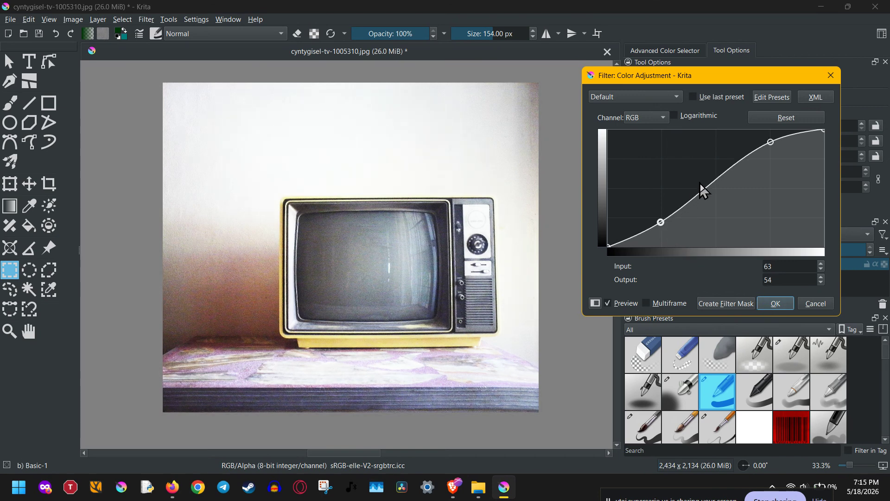
{"action": "left_click_drag", "start_coordinate": [771, 141], "coordinate": [770, 158]}
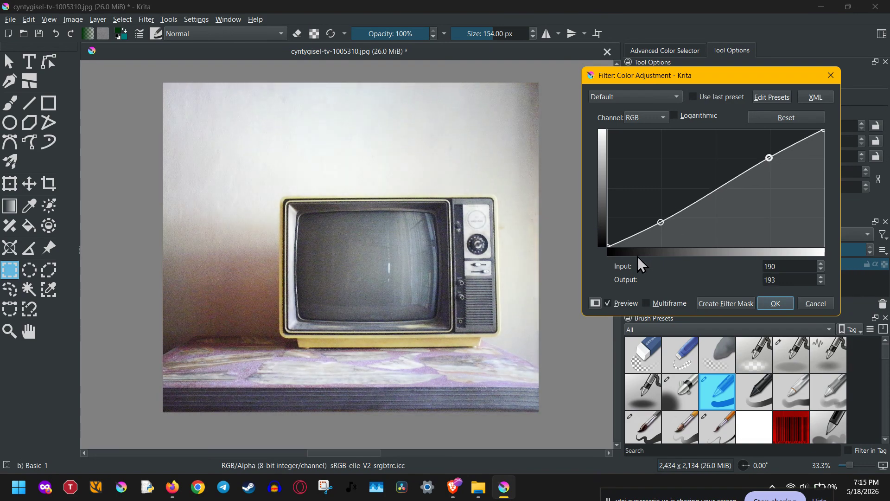
{"action": "left_click_drag", "start_coordinate": [660, 221], "coordinate": [664, 225]}
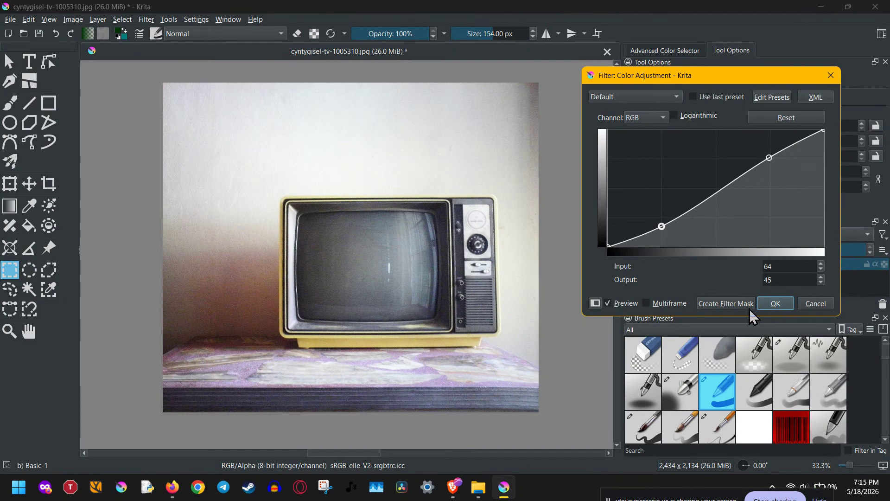
{"action": "left_click", "coordinate": [726, 307]}
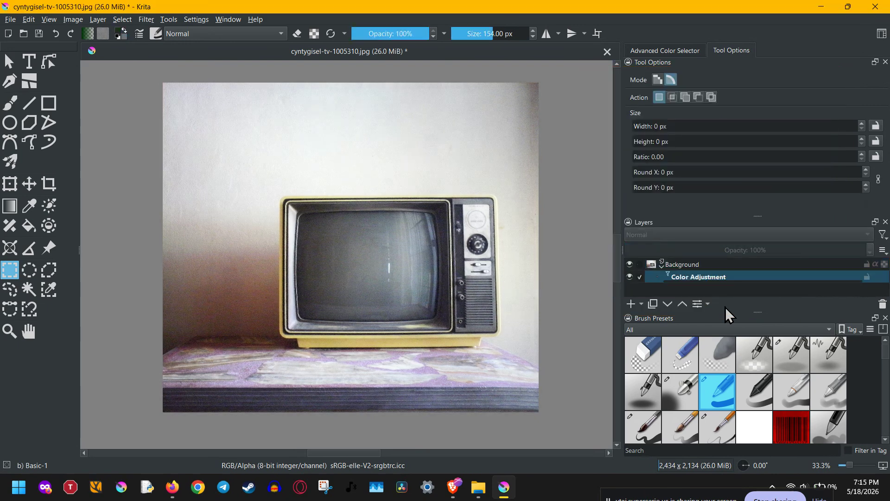
Toggle the Color Adjustment mask off and on twice to compare the photo before and after
{"action": "left_click", "coordinate": [630, 277]}
{"action": "left_click", "coordinate": [631, 278]}
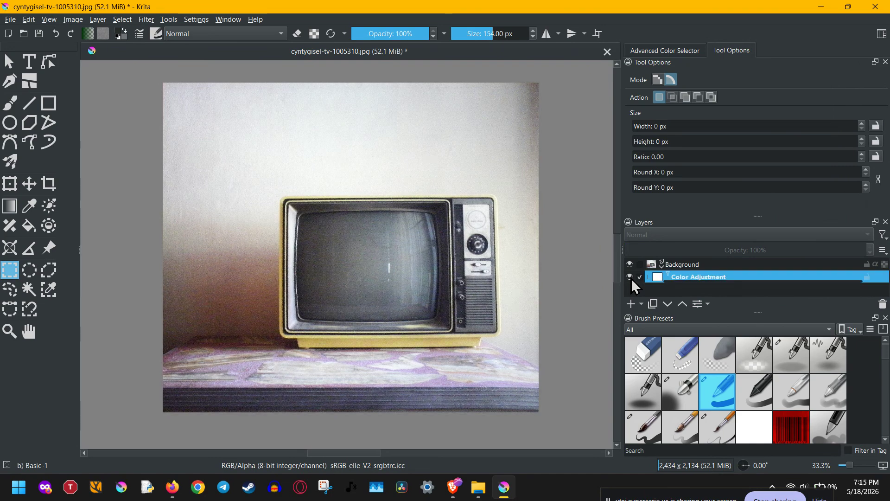
{"action": "left_click", "coordinate": [630, 277]}
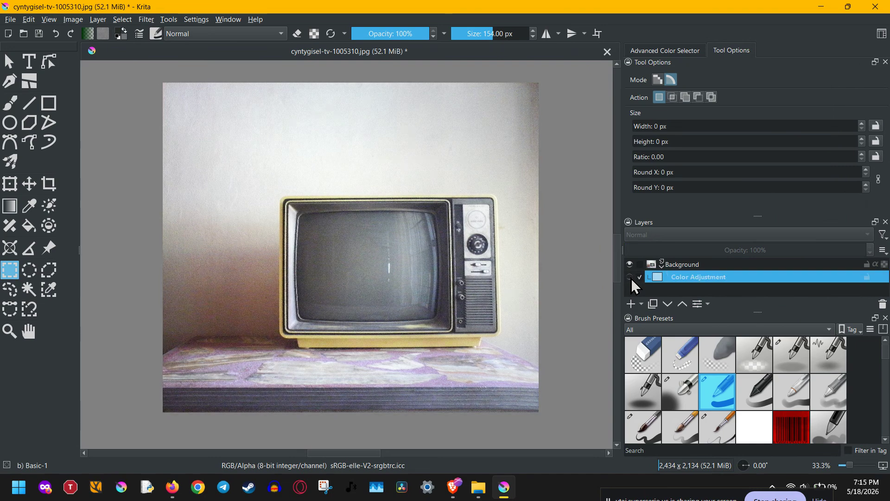
{"action": "left_click", "coordinate": [631, 278]}
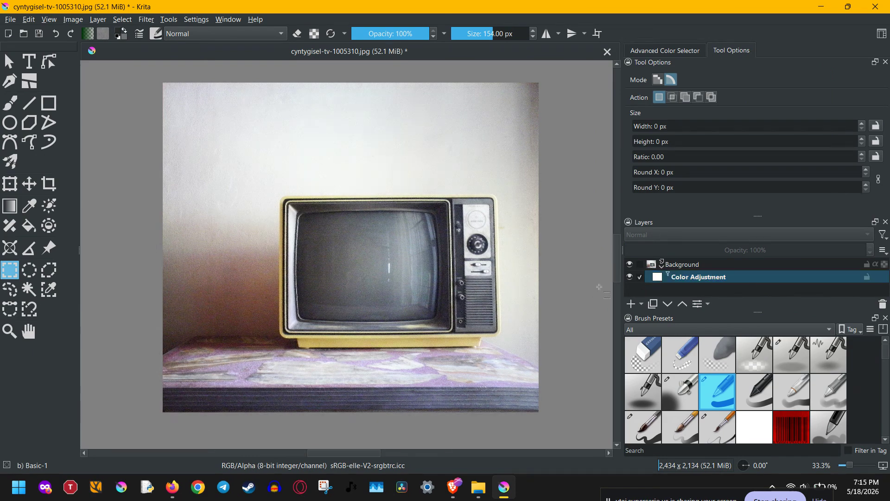